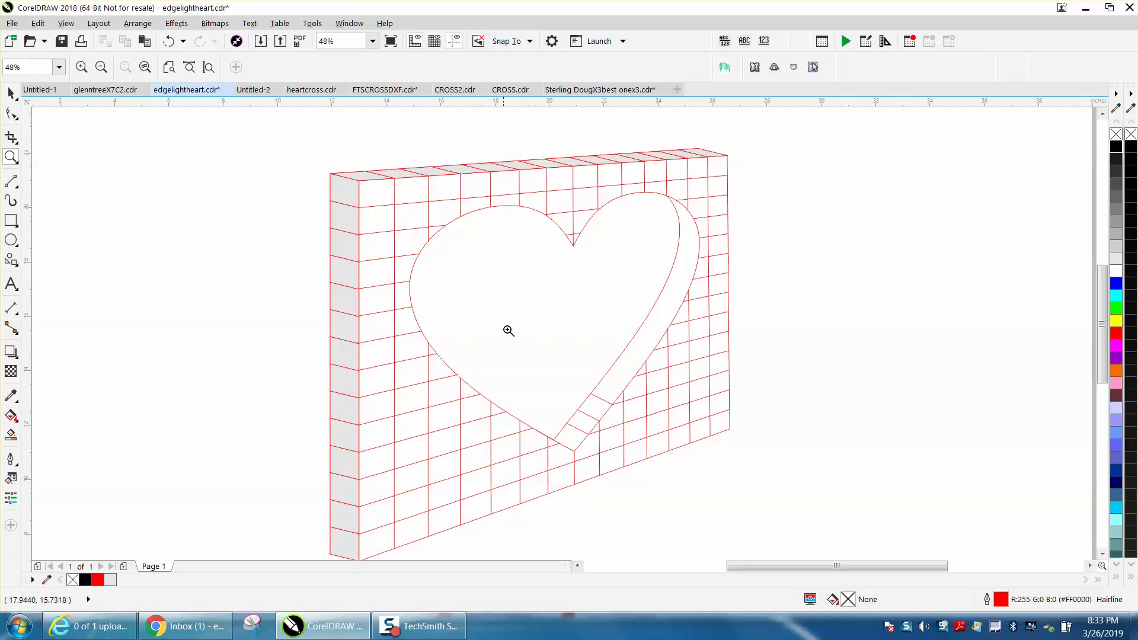
Draw a short 2-point cross line between edge nodes above the existing cross lines.
drag(519, 337, 704, 437)
click(11, 180)
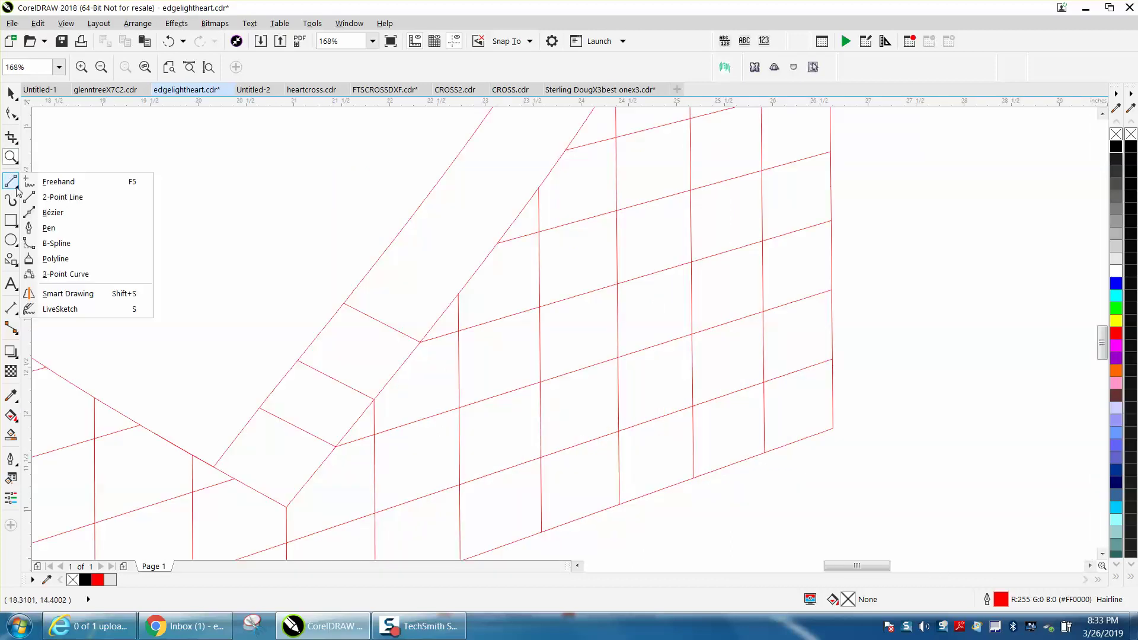
click(34, 182)
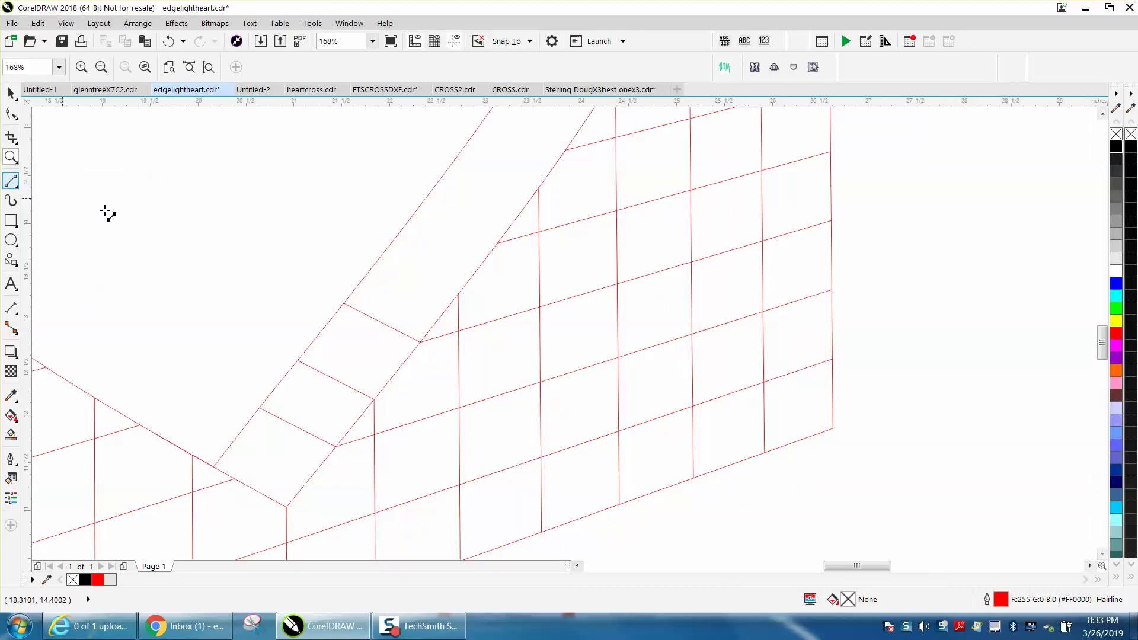
click(457, 295)
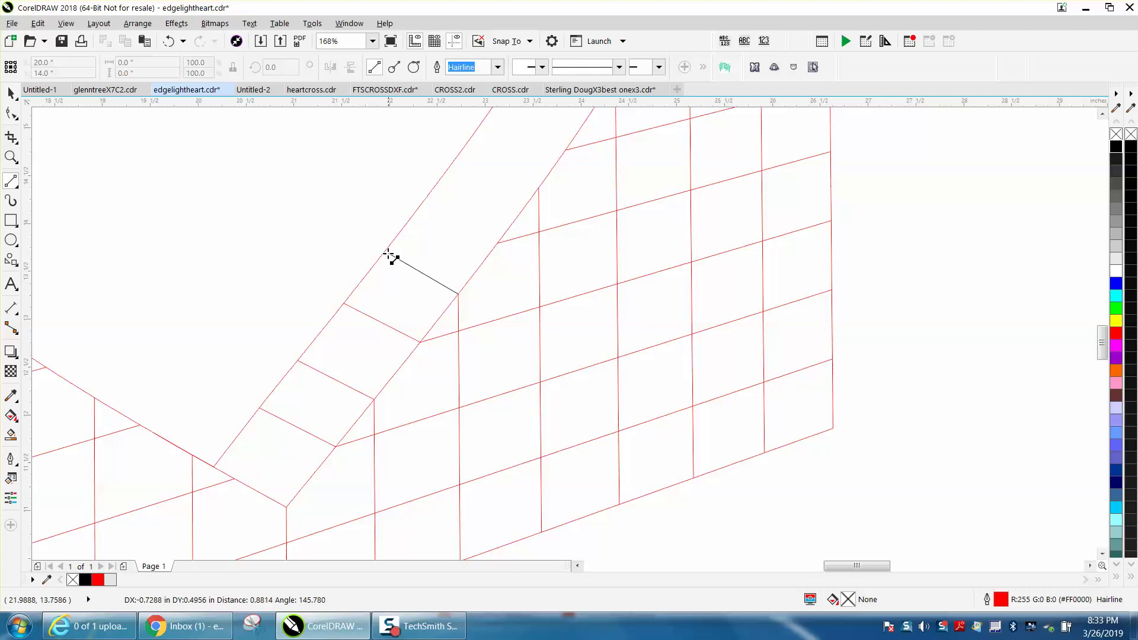
click(386, 260)
click(497, 242)
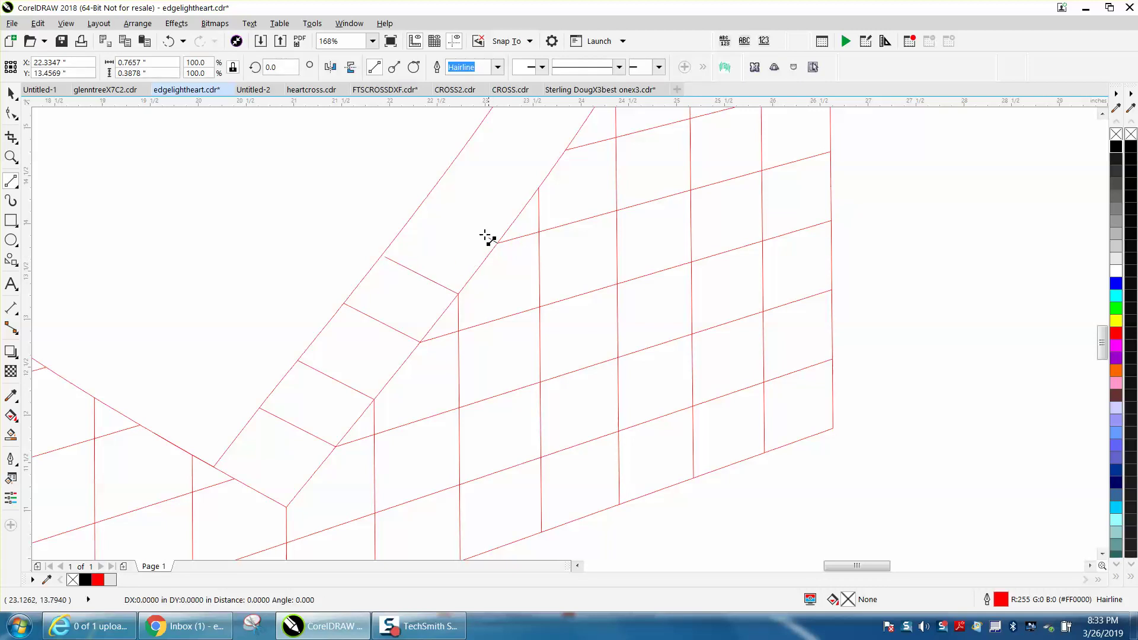
click(425, 203)
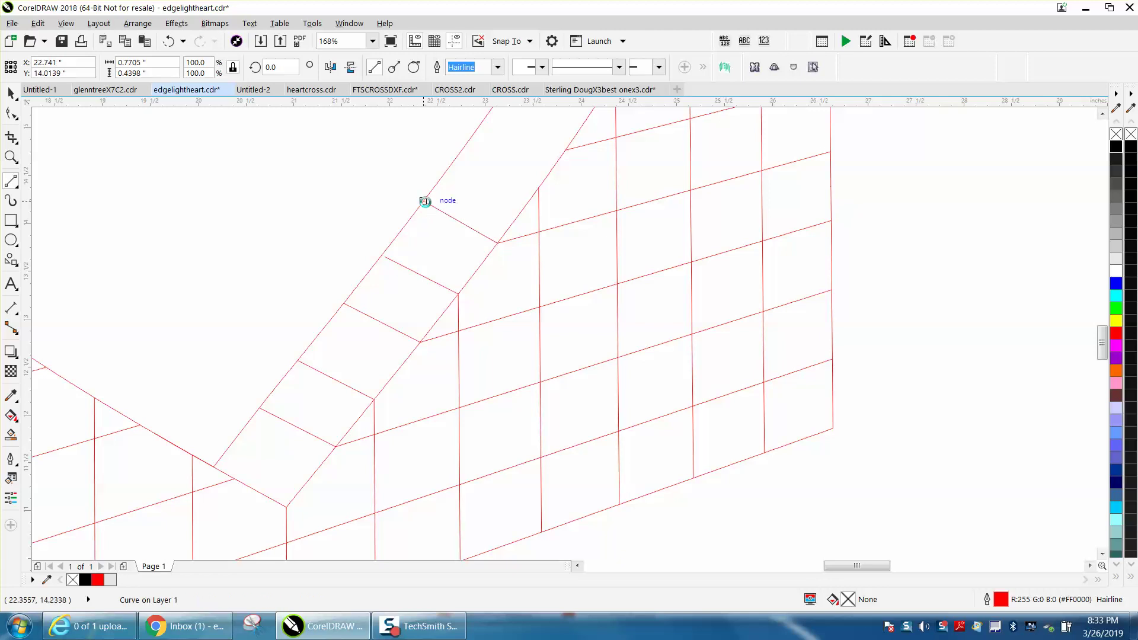
click(11, 94)
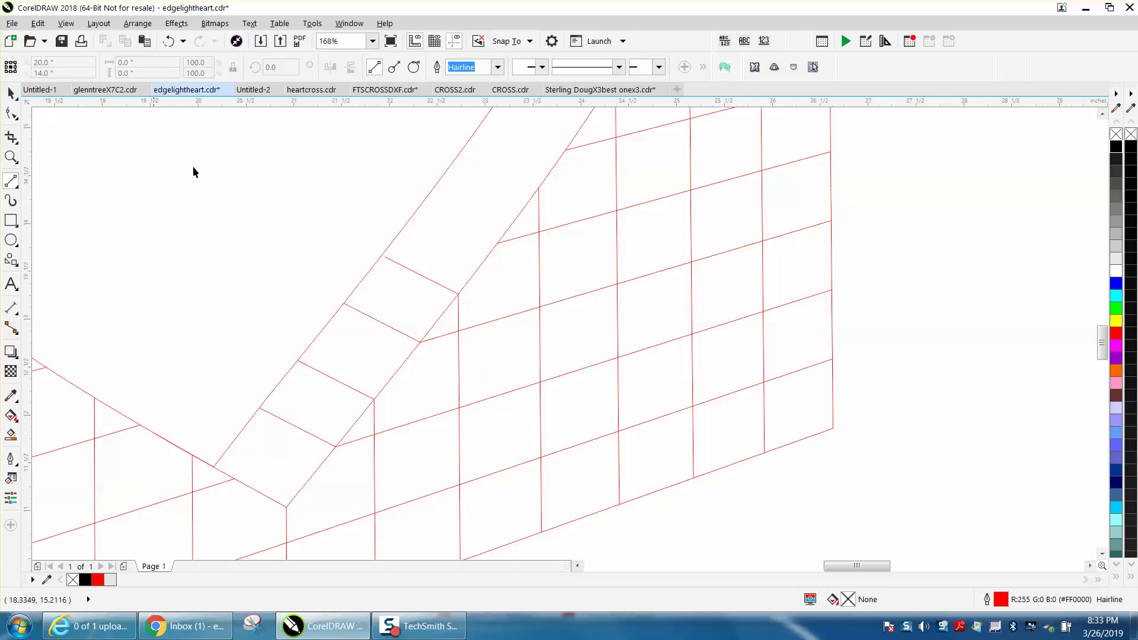
Delete the stray short line and duplicate an existing cross line at the next node up.
click(418, 274)
key(Delete)
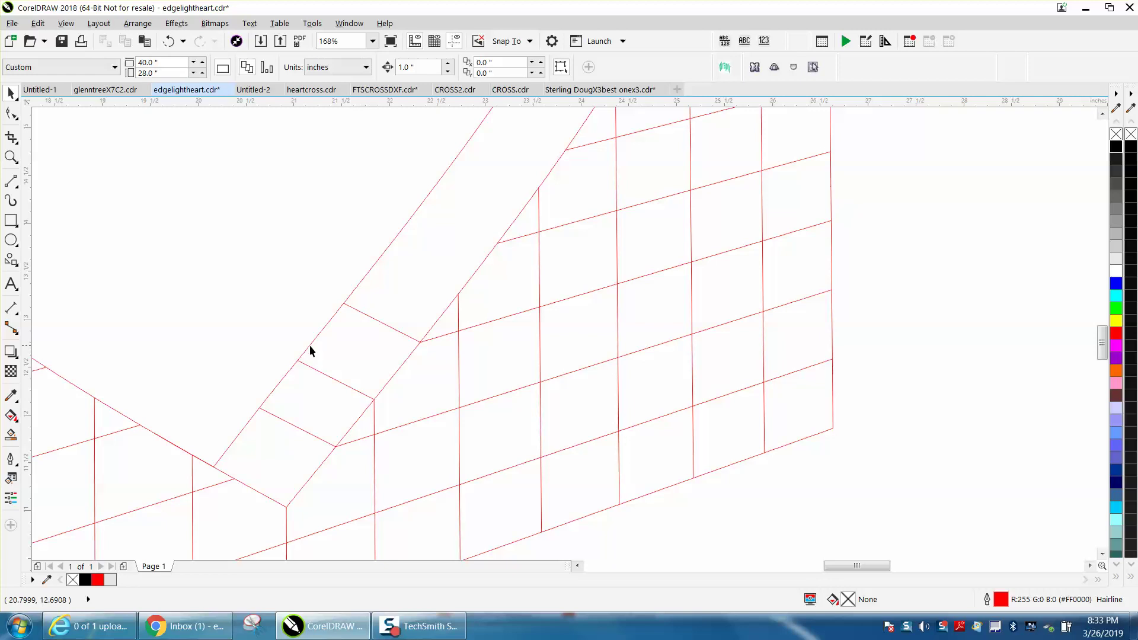
click(384, 324)
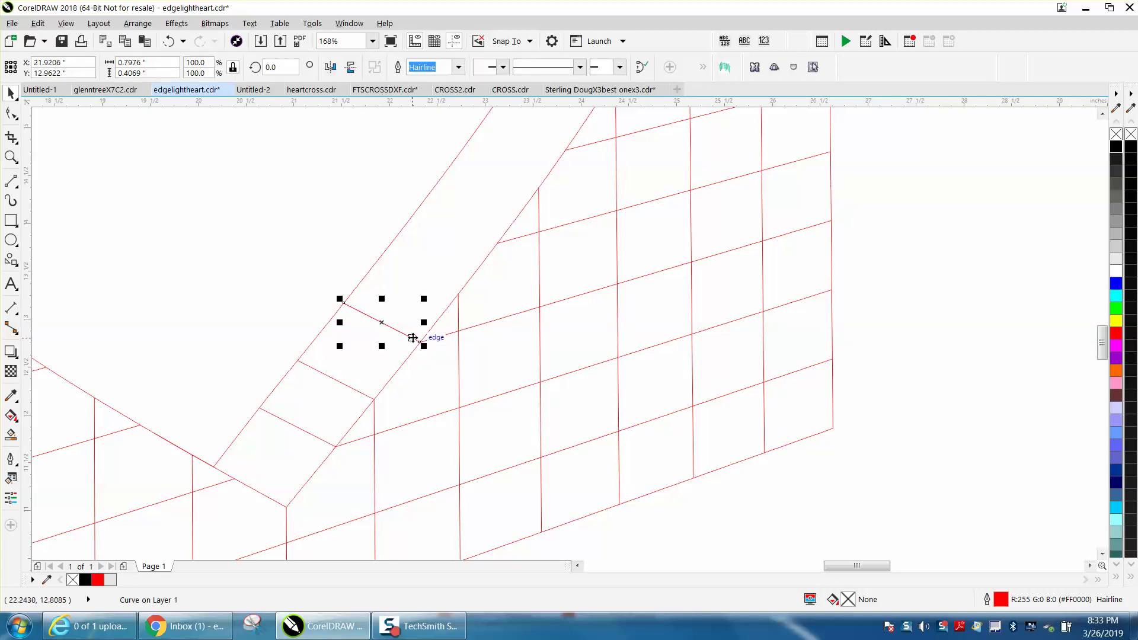
drag(418, 342, 458, 294)
key(ctrl+d)
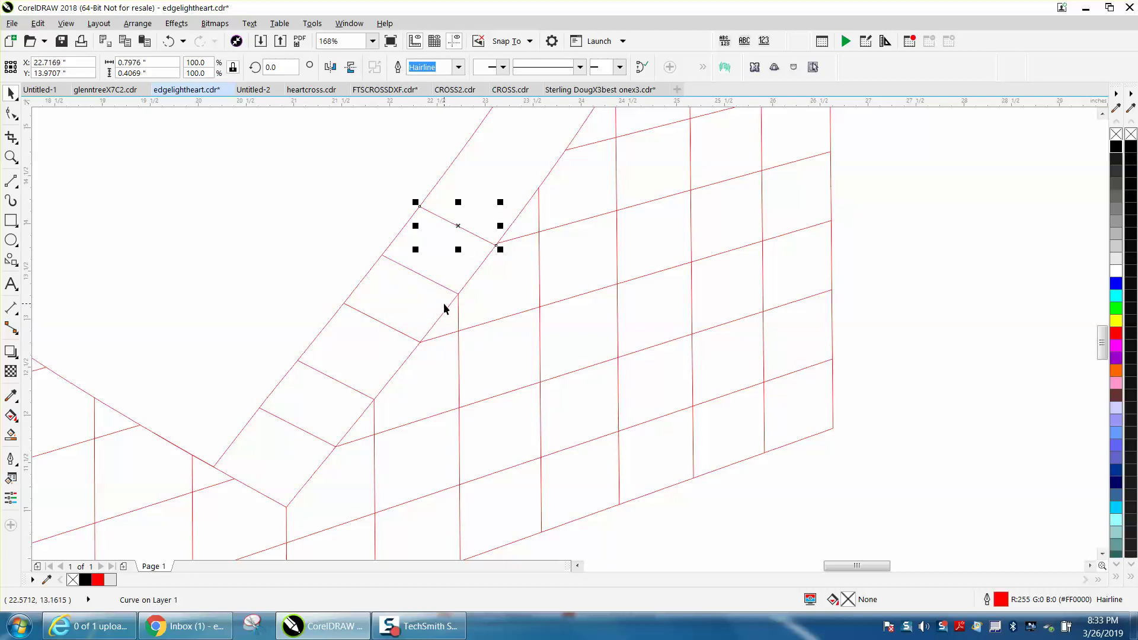
Snap the upper cross line onto its nodes and duplicate it further up the band.
key(z)
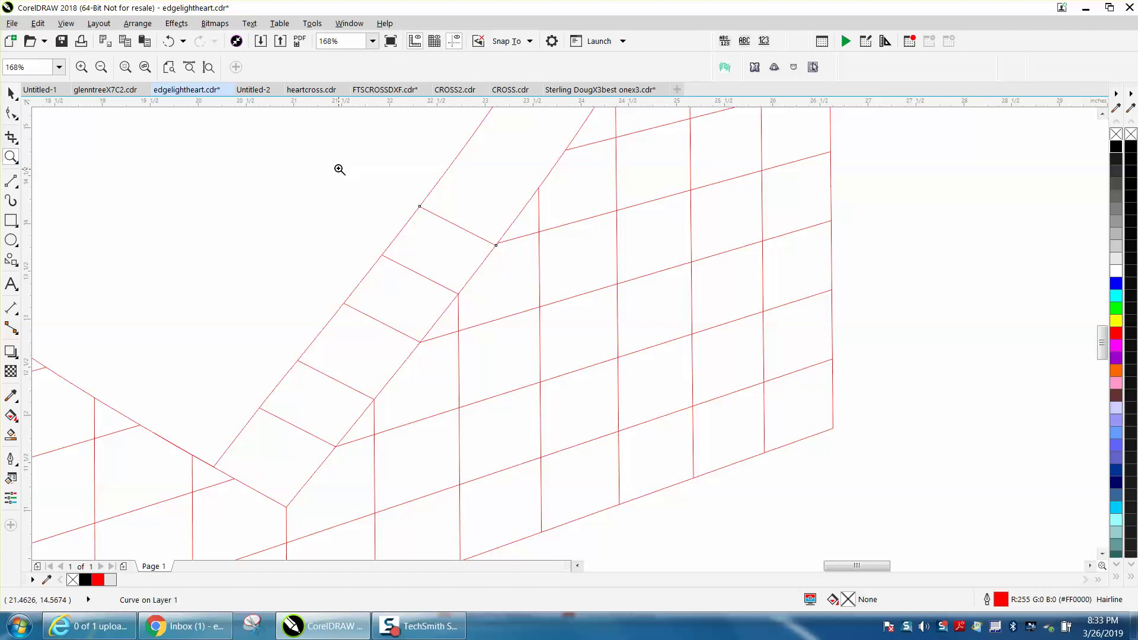
drag(349, 172, 711, 361)
click(10, 94)
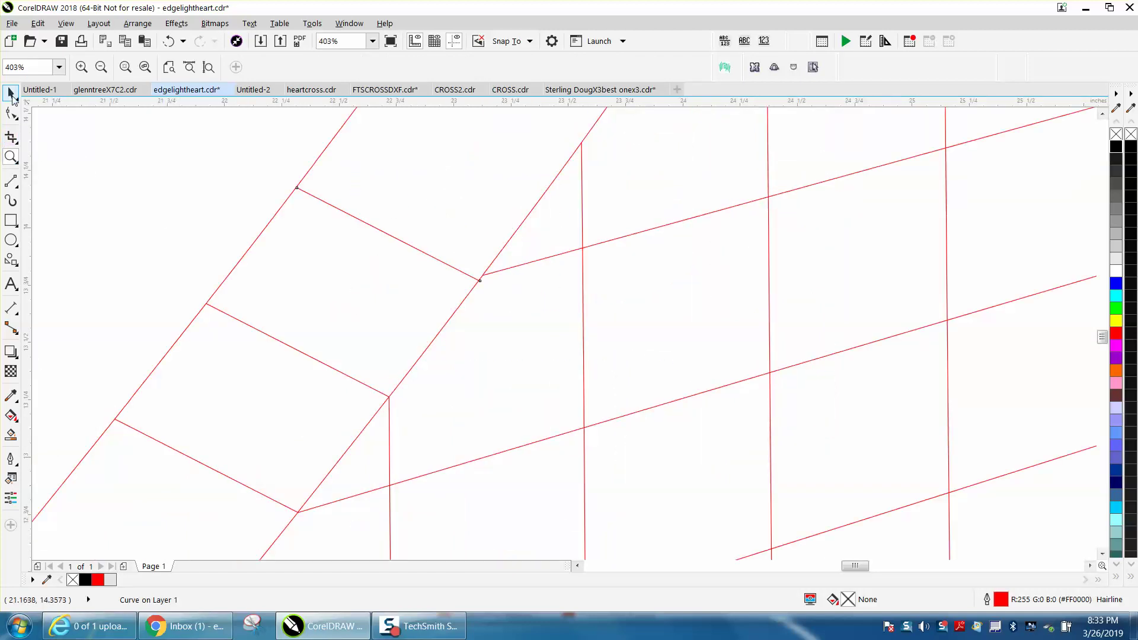
click(423, 252)
drag(483, 280, 486, 274)
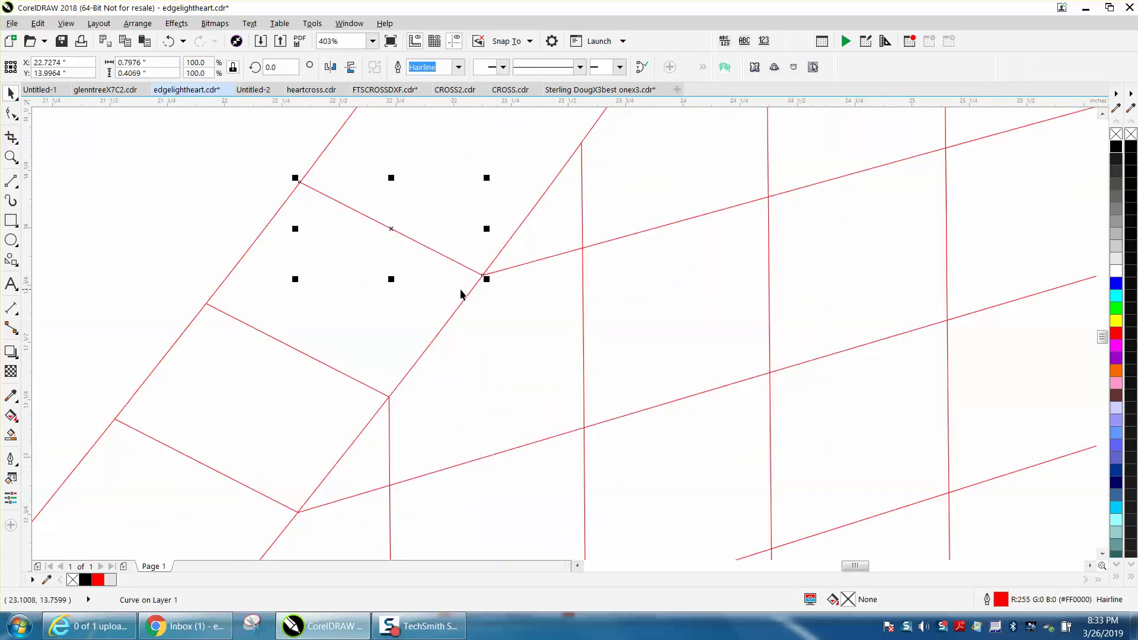
scroll(461, 294, down, 3)
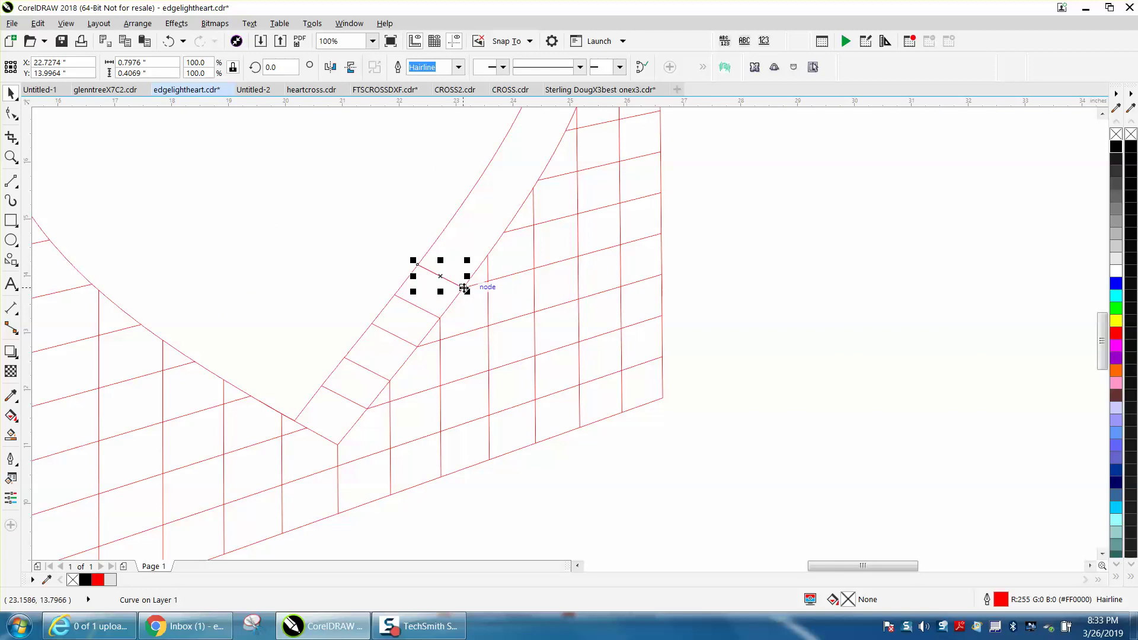
drag(469, 292, 488, 261)
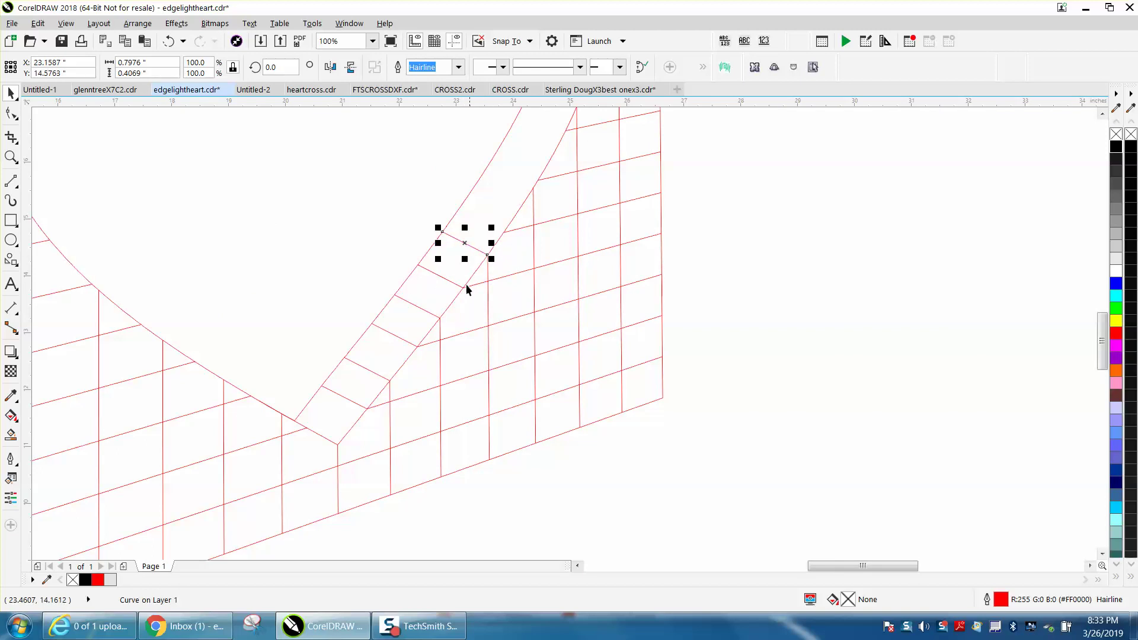
key(ctrl+d)
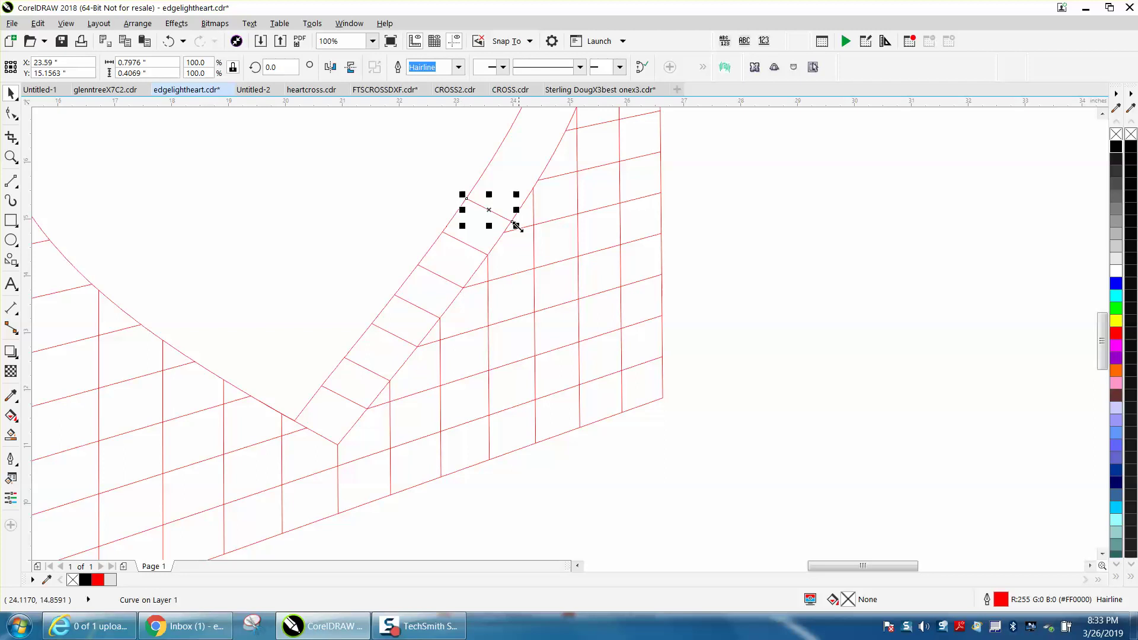
click(9, 158)
Snap the topmost cross line's end onto the grid node and inspect the joint up close.
drag(389, 175, 589, 284)
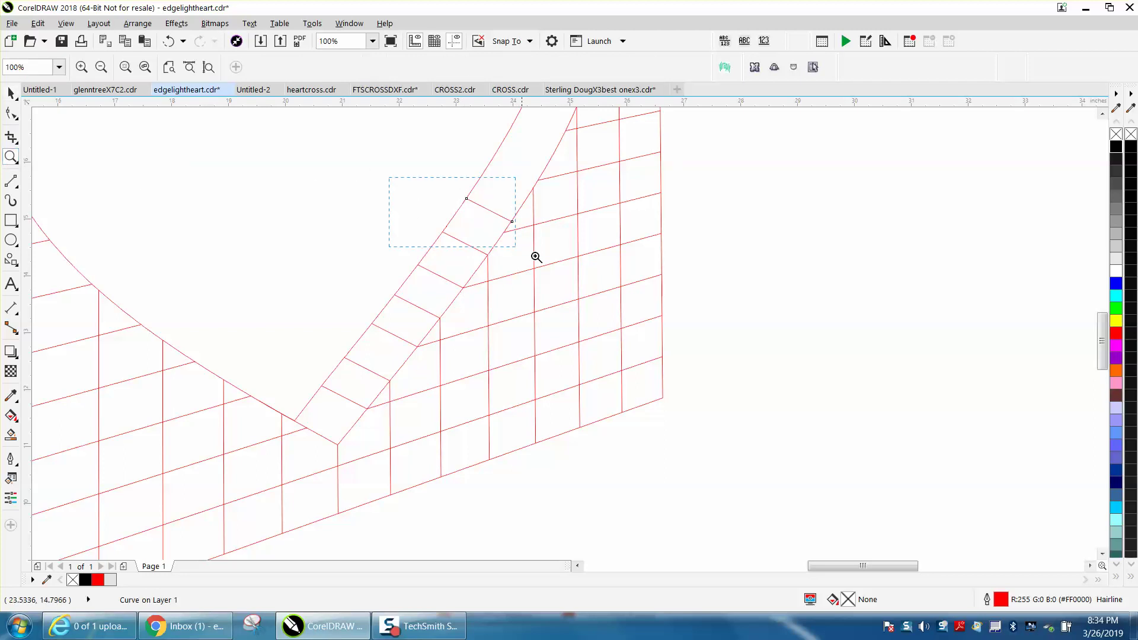
click(11, 93)
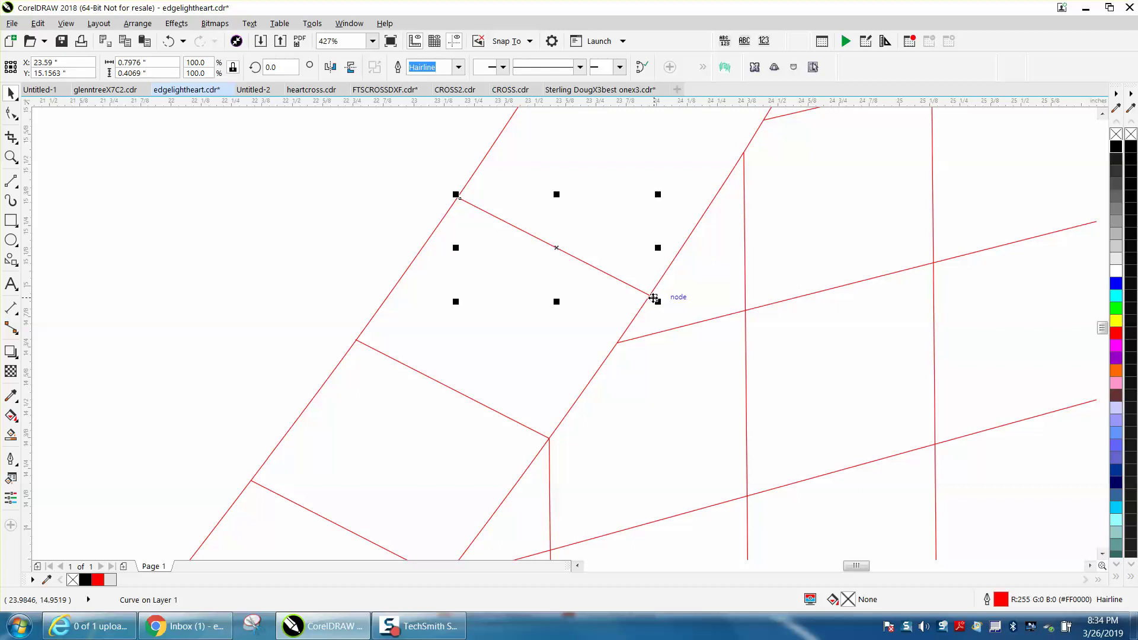
drag(654, 300, 655, 360)
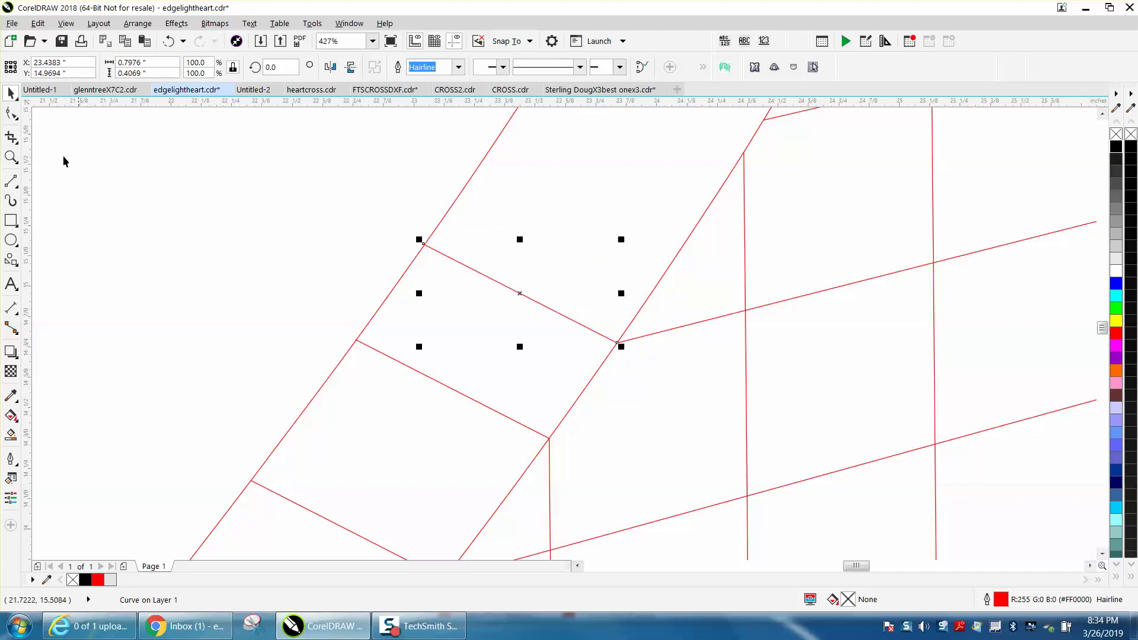
click(10, 157)
click(406, 246)
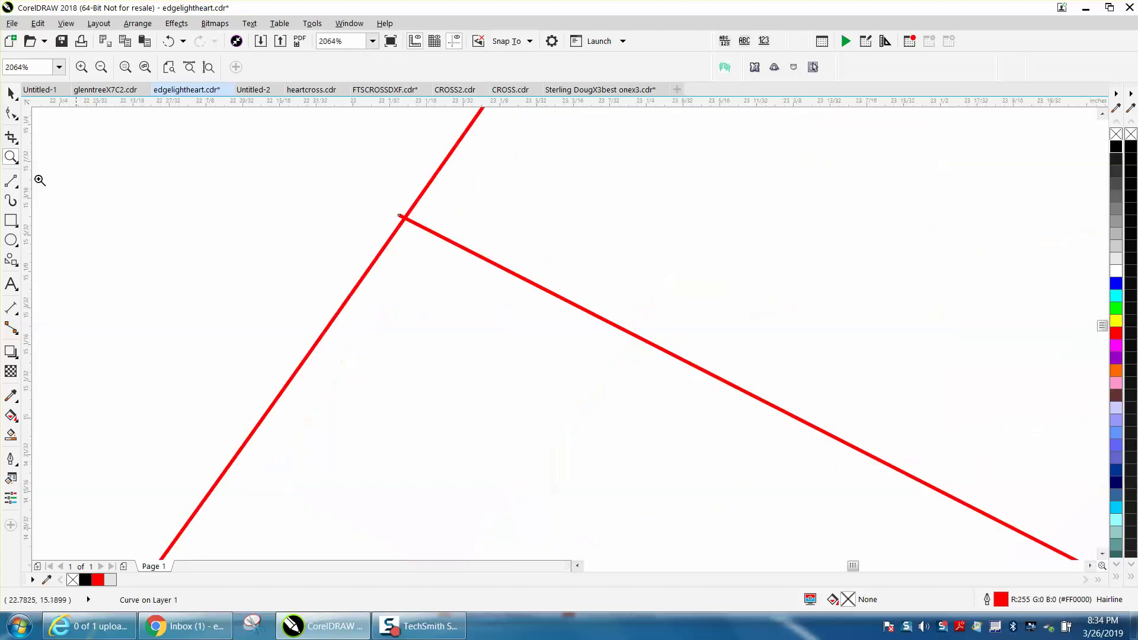
click(18, 143)
click(54, 167)
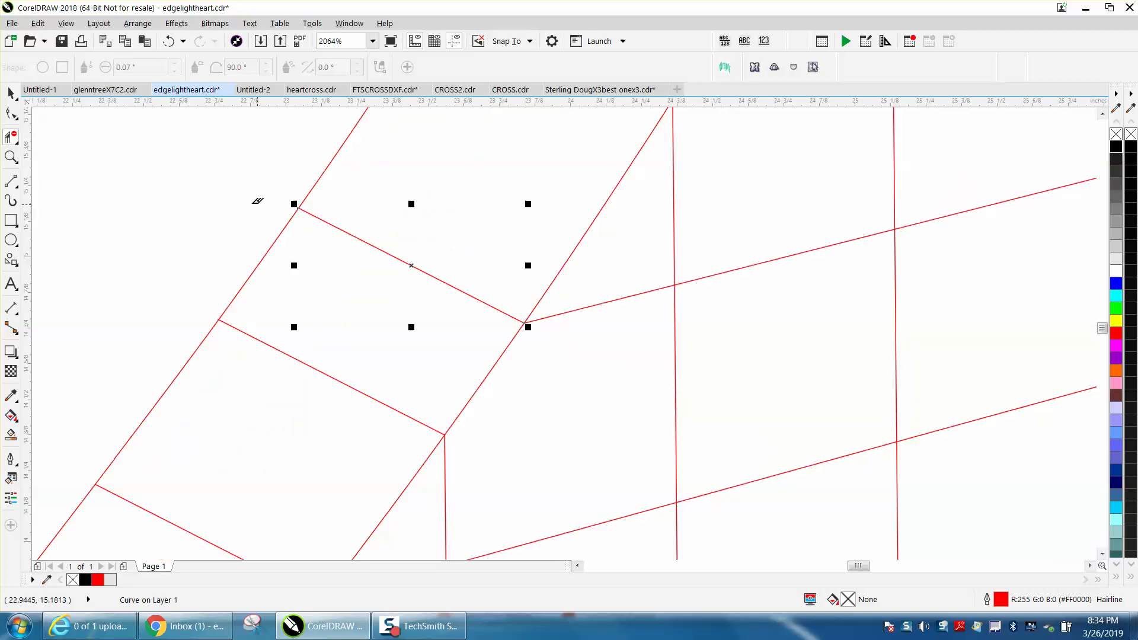
scroll(257, 201, down, 5)
Copy the topmost cross line up to the next node and zoom out to the whole wall.
click(11, 94)
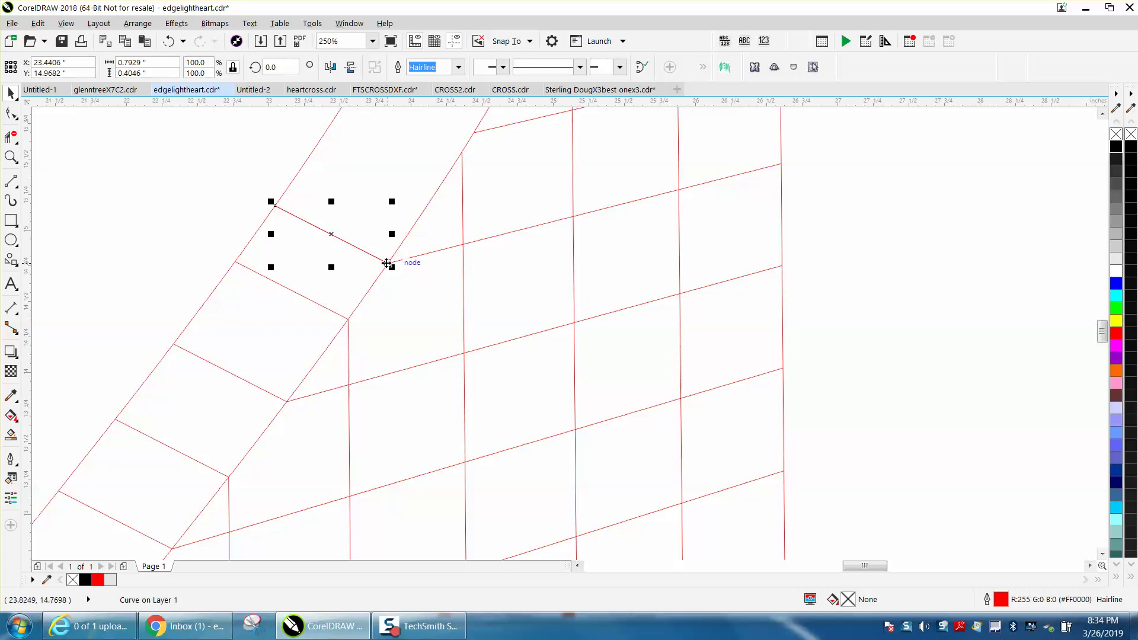
mouse_move(382, 261)
mouse_down()
mouse_move(451, 163)
mouse_move(462, 166)
mouse_up()
scroll(473, 189, down, 2)
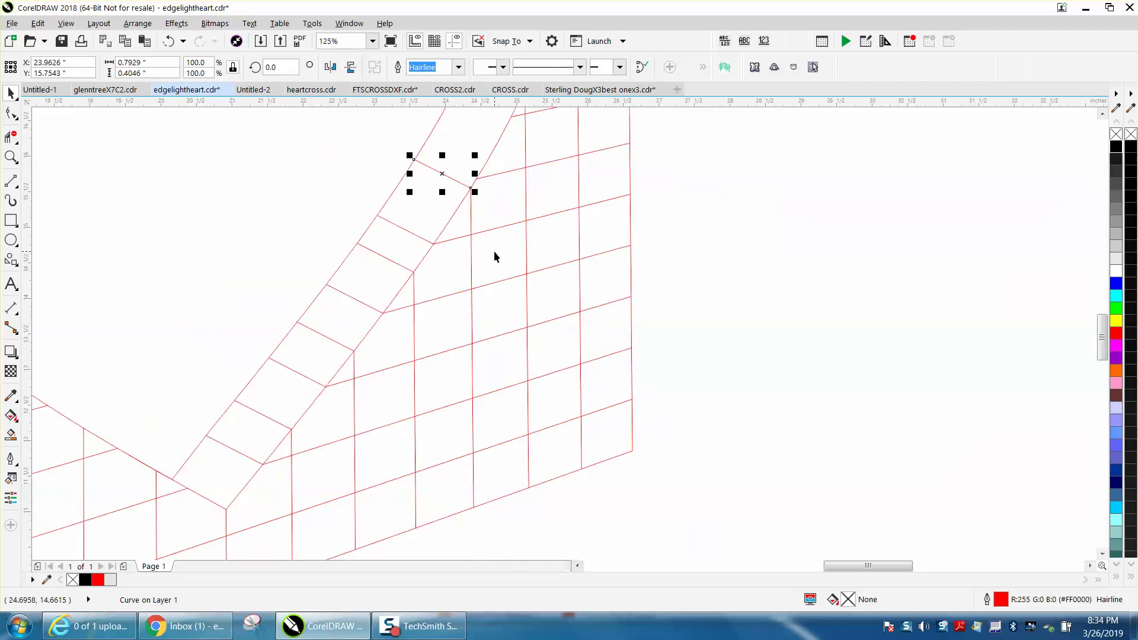
scroll(493, 259, down, 1)
scroll(489, 271, down, 1)
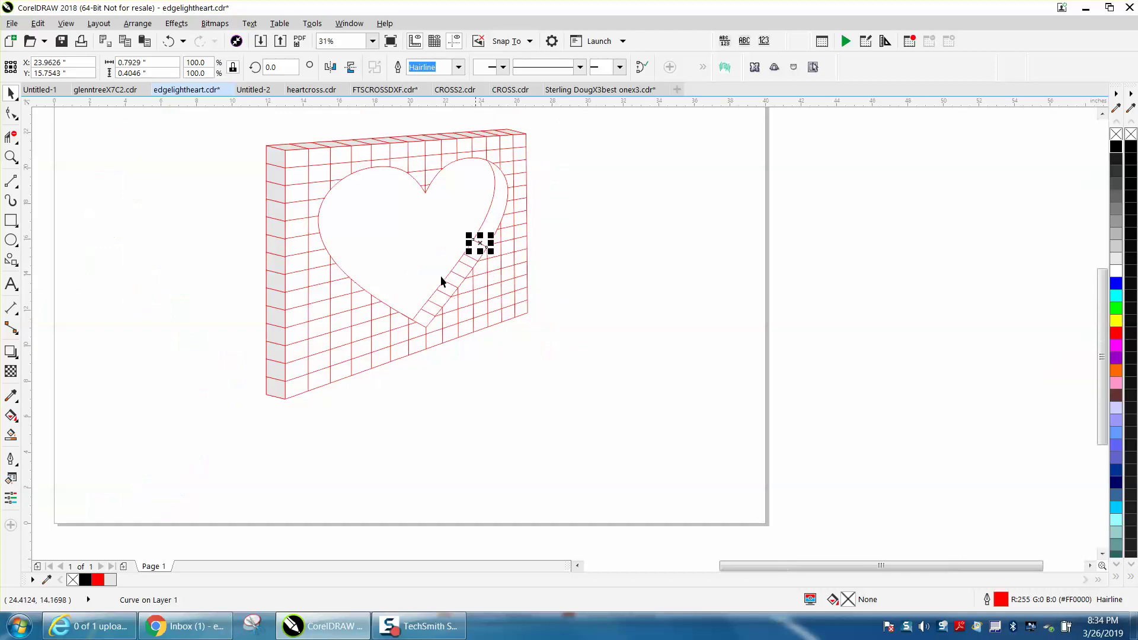
click(11, 158)
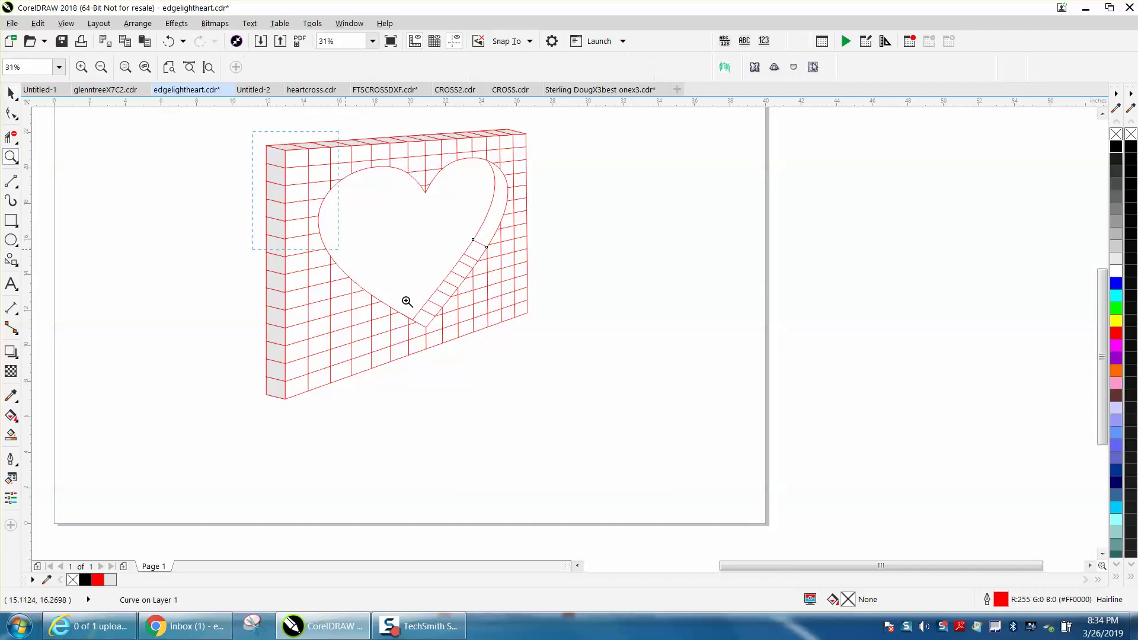